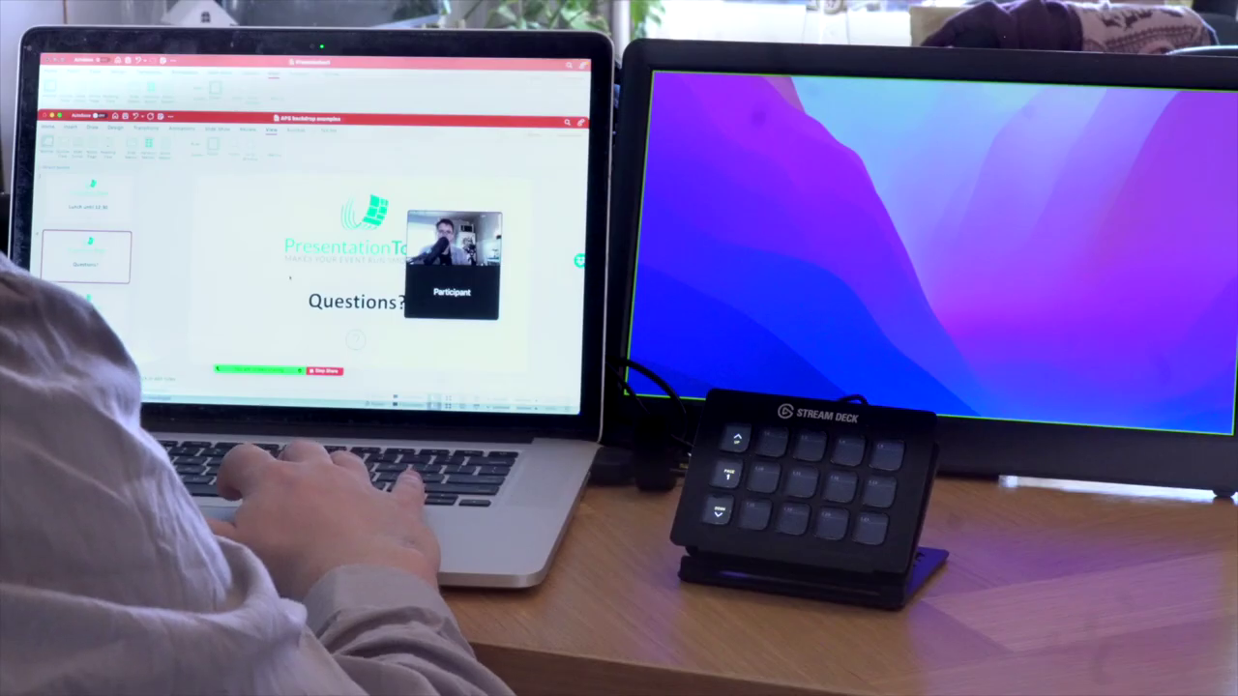
- Bring the Presentation1 deck with the Balancing Act slide in front of the backdrop deck
mouse_move(319, 399)
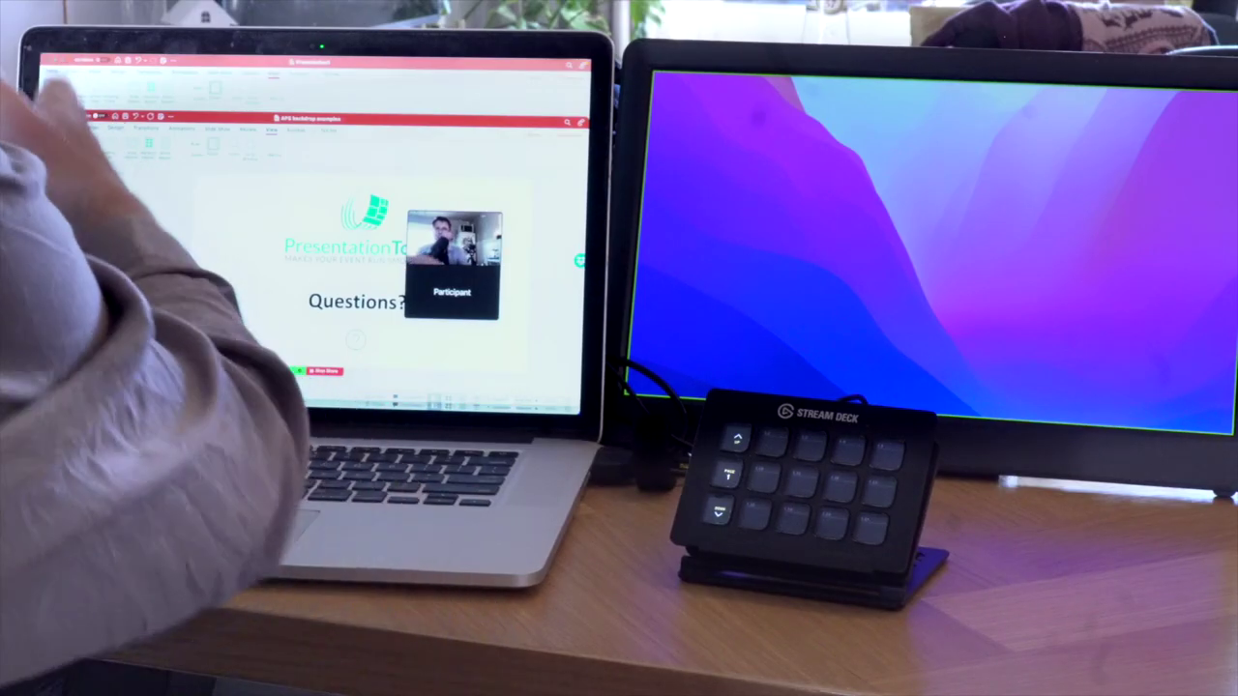
click(231, 108)
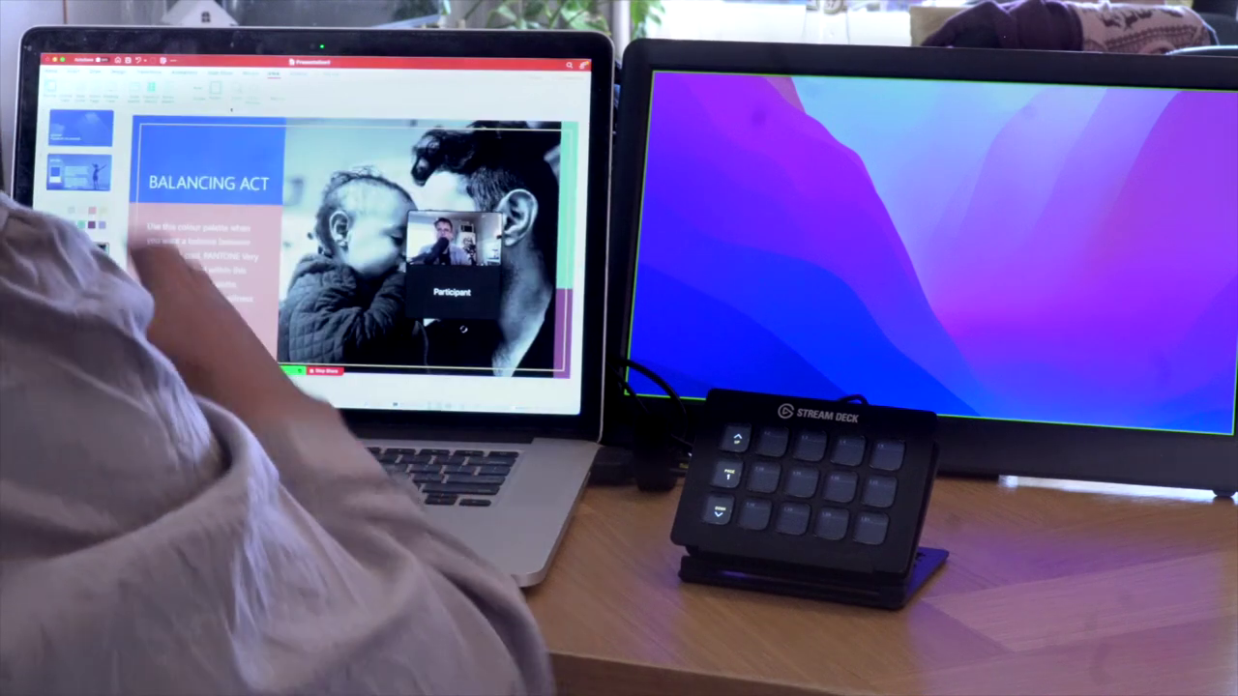
mouse_move(362, 62)
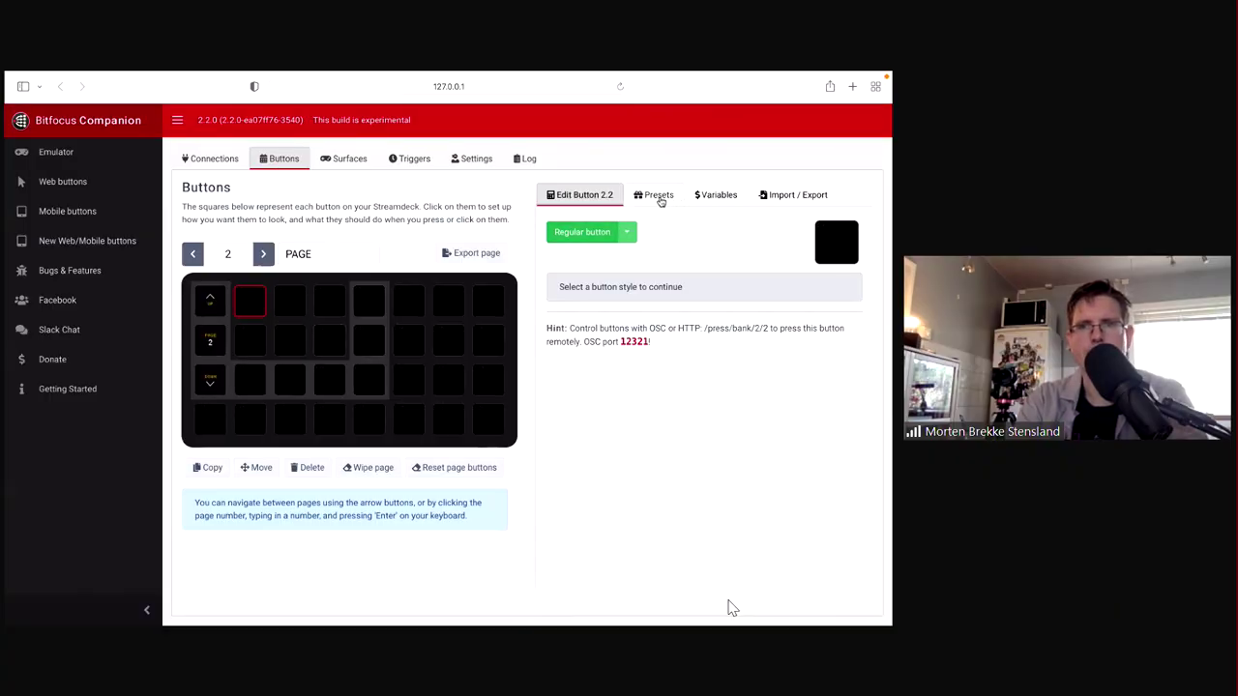
- Open the Still Images presets of the PresentationTools Auto Presentation Switcher connection in Bitfocus Companion
click(659, 196)
click(635, 311)
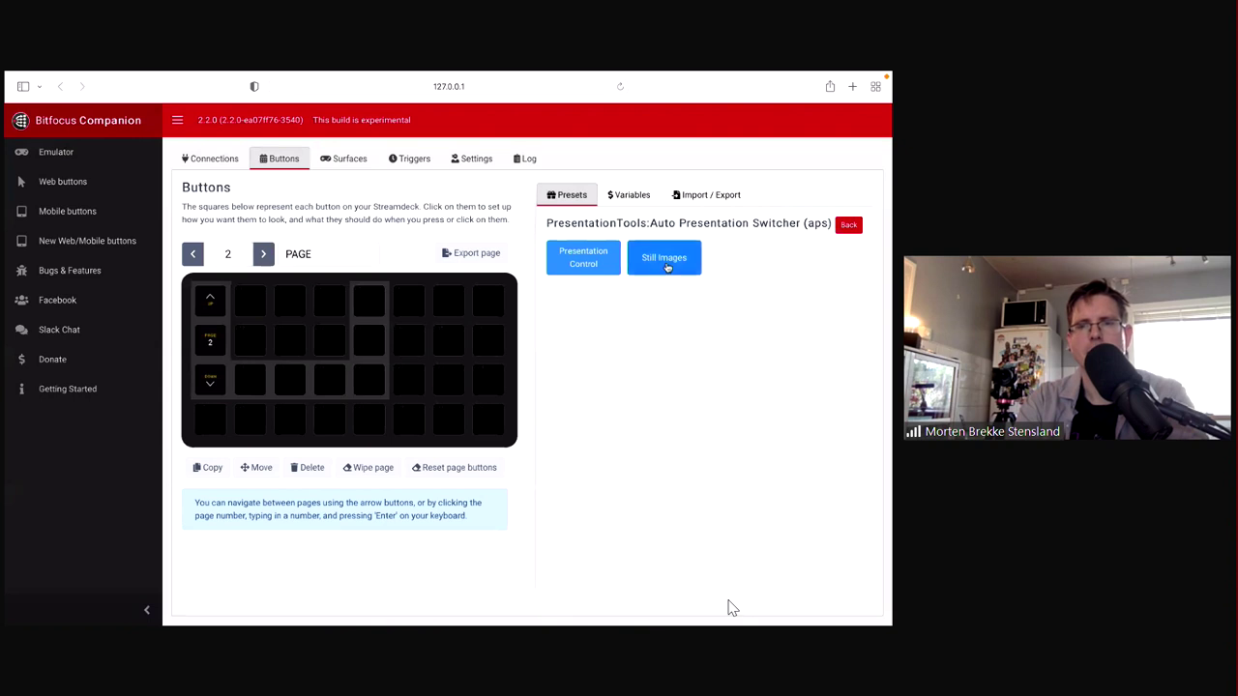
click(667, 268)
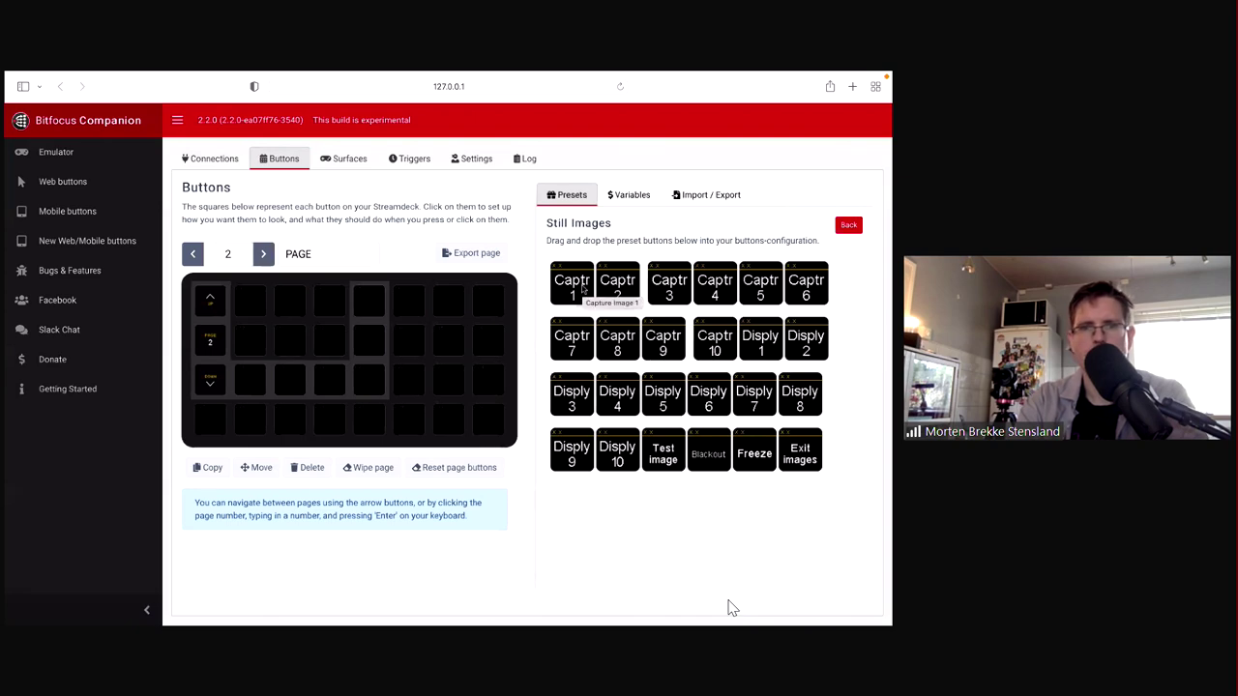
- Place the Capture 1 to Capture 6 presets on page 2, four in the first row and two in the second
drag(583, 290, 568, 288)
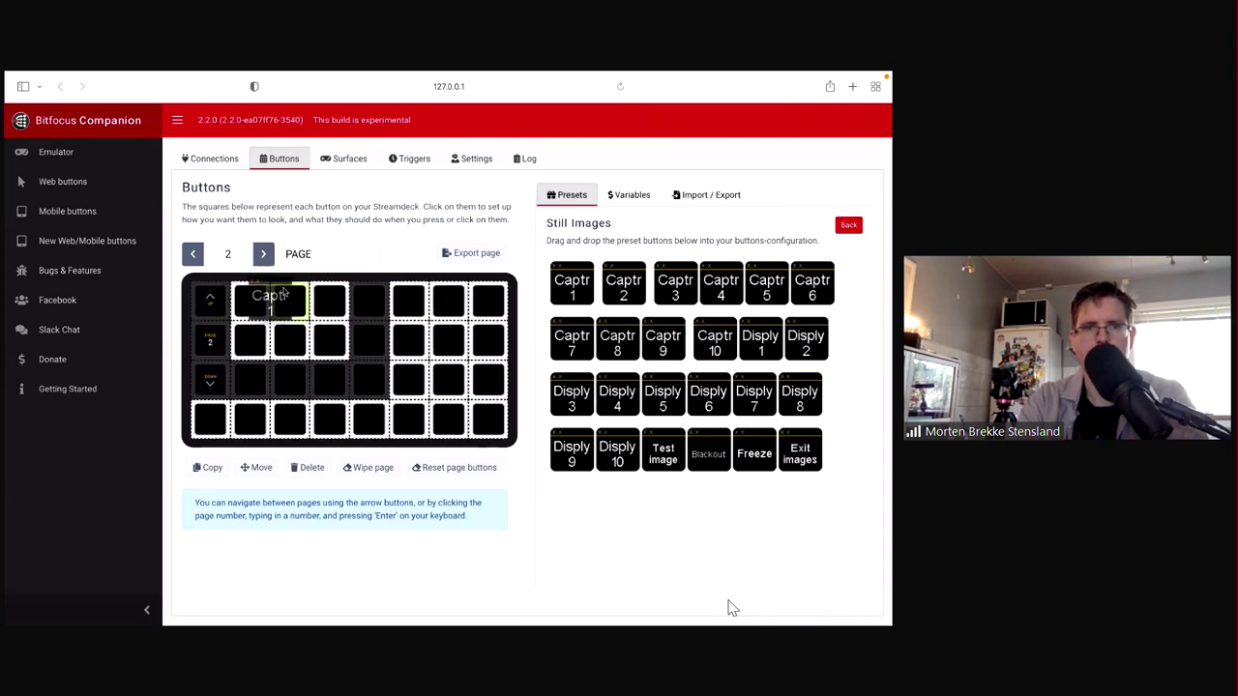
drag(283, 290, 263, 288)
drag(621, 275, 289, 301)
drag(676, 283, 329, 301)
drag(720, 283, 368, 300)
drag(769, 283, 249, 340)
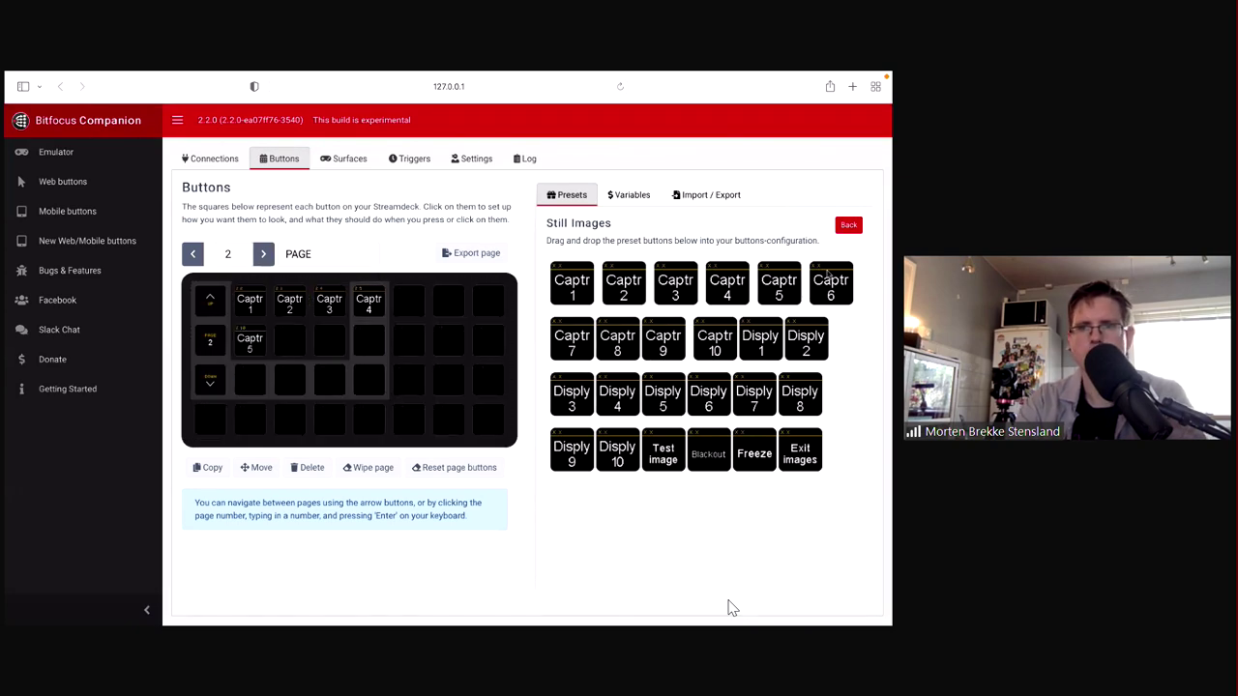
drag(817, 283, 290, 340)
- Place the Display 1 to Display 6 presets on page 1, four in the first row and two in the second
click(192, 253)
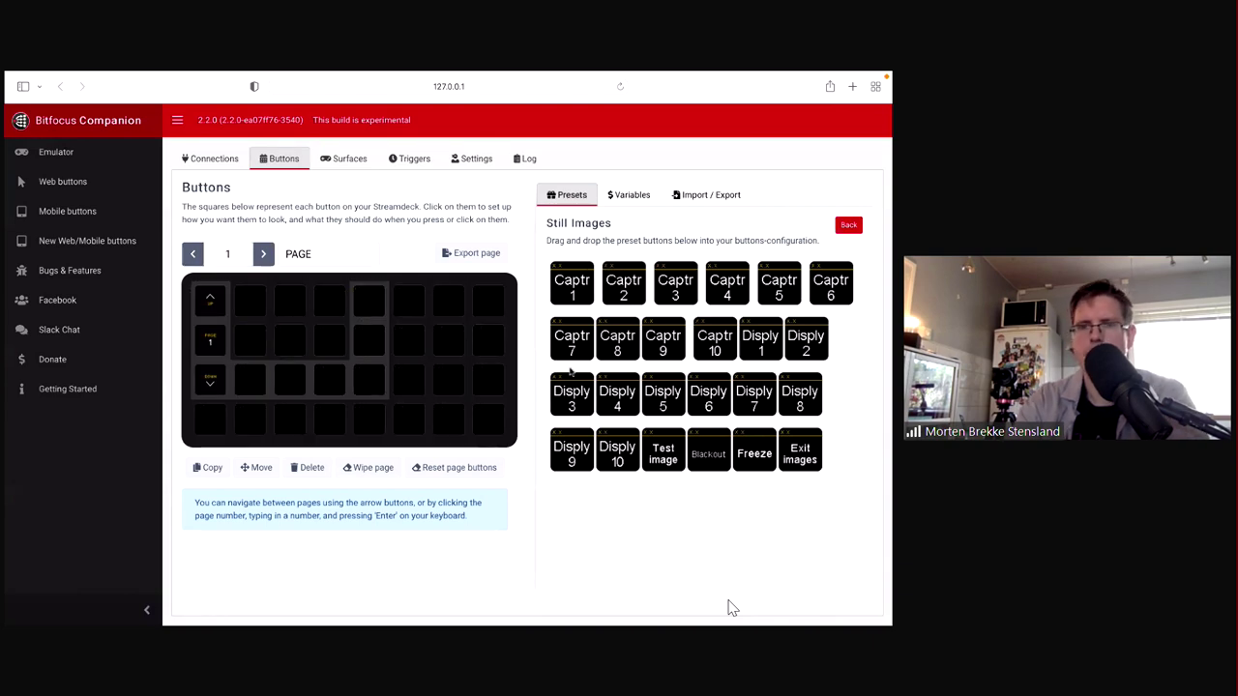
drag(761, 339, 249, 301)
drag(806, 339, 289, 301)
drag(572, 394, 329, 301)
drag(618, 394, 368, 301)
drag(663, 393, 250, 341)
drag(726, 394, 289, 341)
- Place the Freeze preset on the fifth key of page 1's third row and show its button settings
click(331, 381)
click(369, 381)
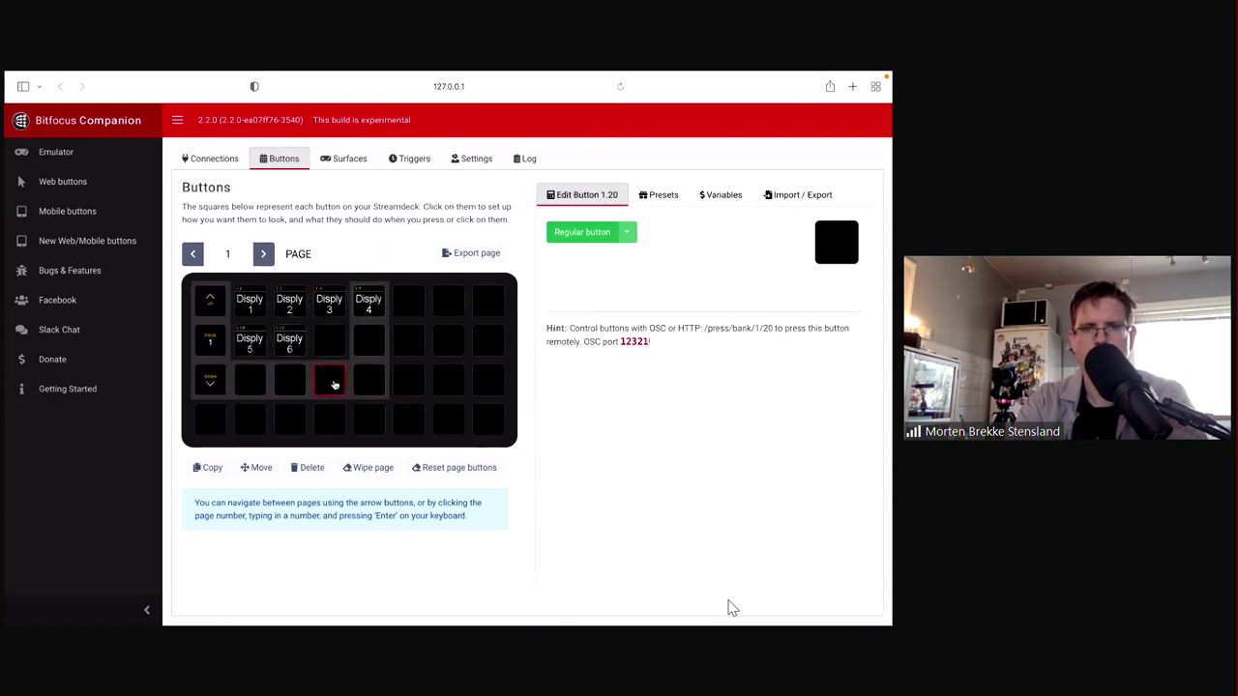
click(590, 232)
click(656, 194)
click(667, 262)
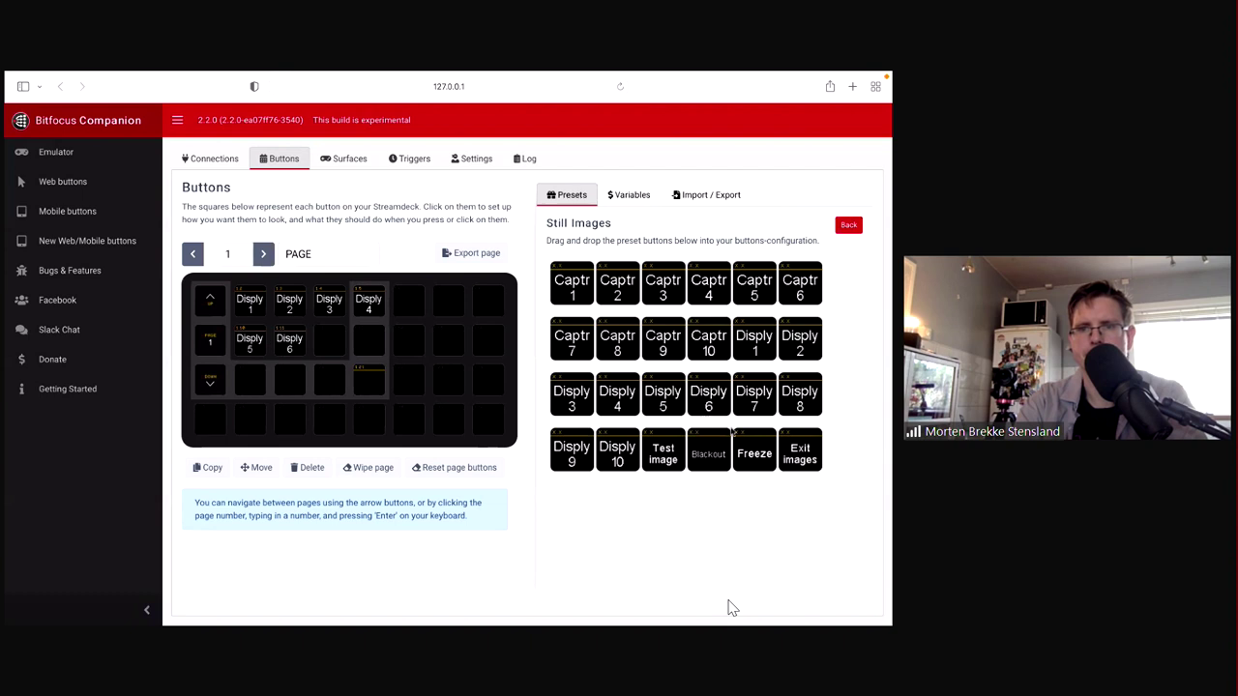
drag(755, 454, 363, 377)
click(363, 376)
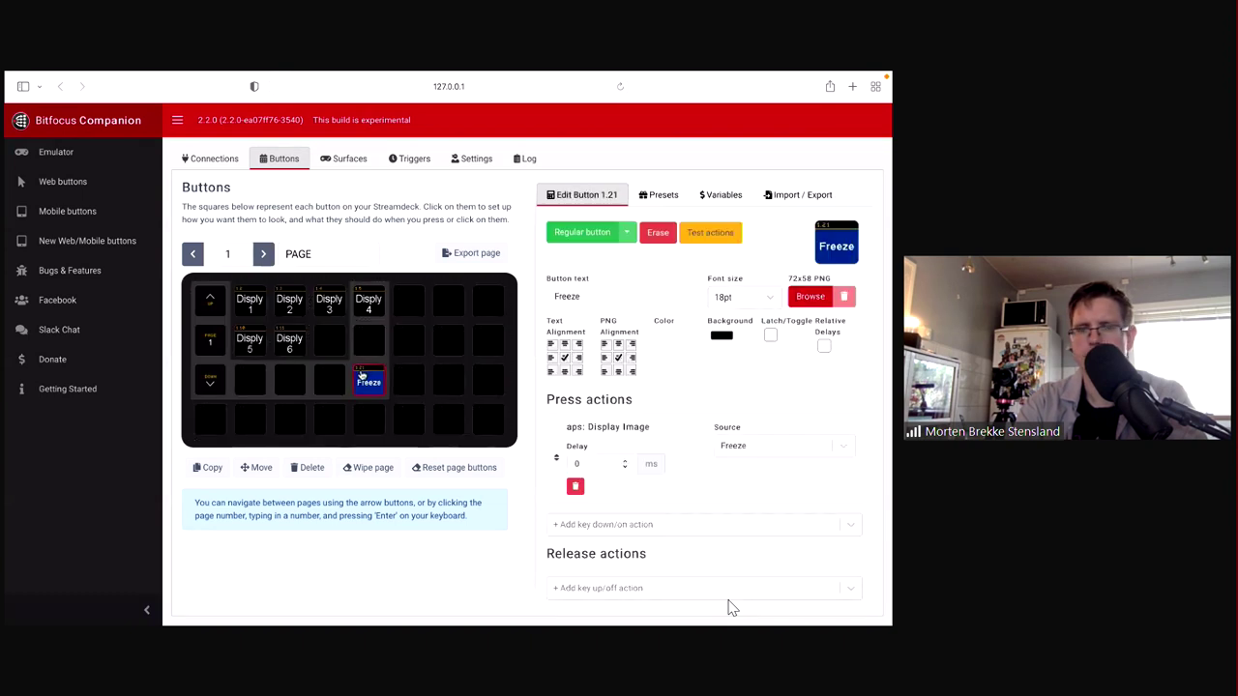
- Switch to PowerPoint and start the slide show of the APS backdrop examples deck from the We start 09:00 slide
key(super+Tab)
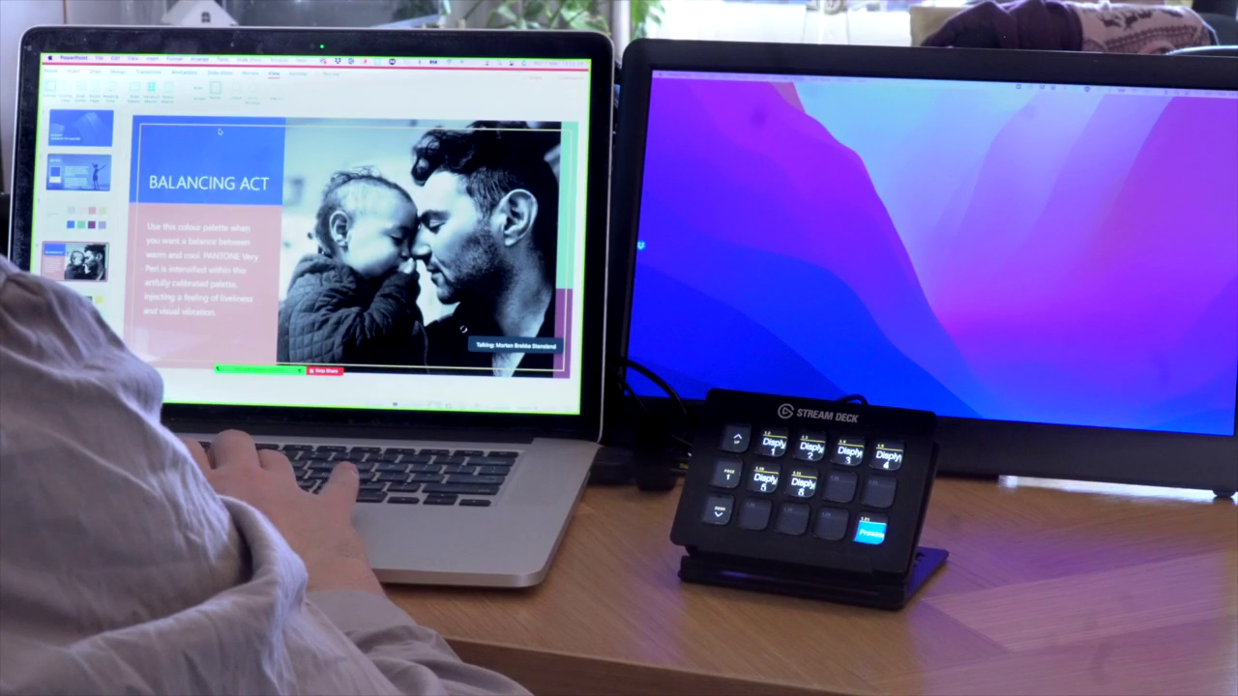
drag(226, 64, 223, 263)
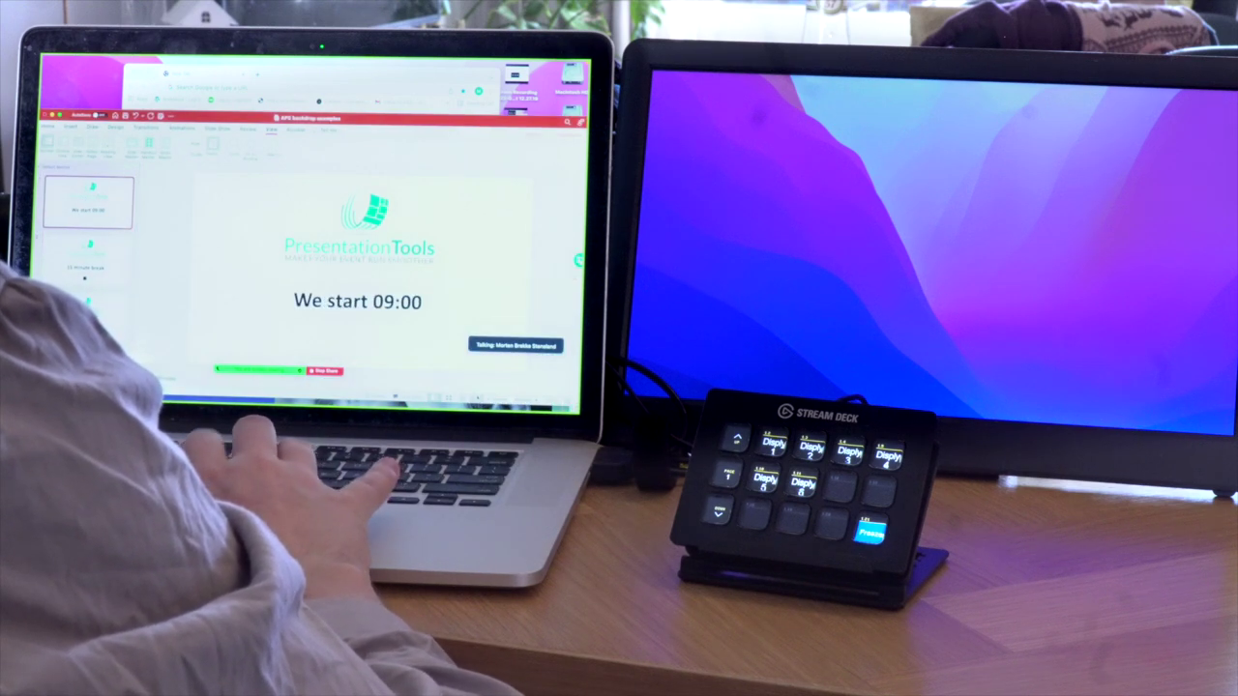
click(478, 397)
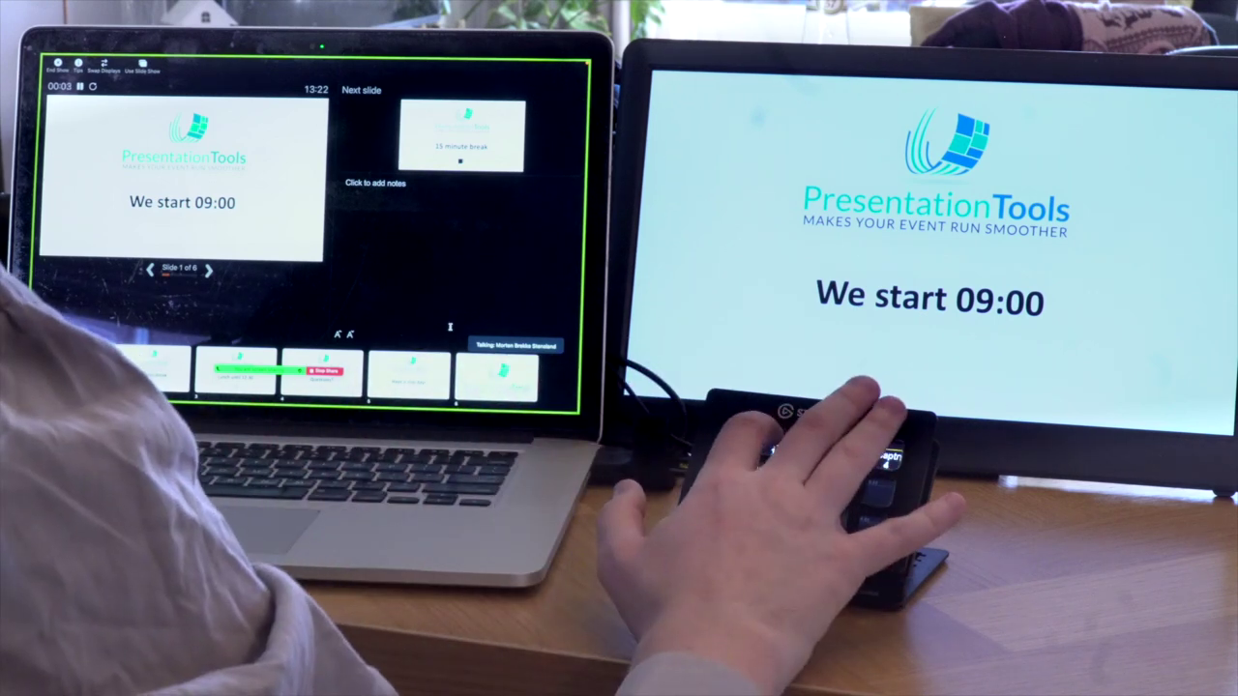
- Advance through the backdrop slides up to slide 6, capturing each as a still image, and end the slide show
key(Right)
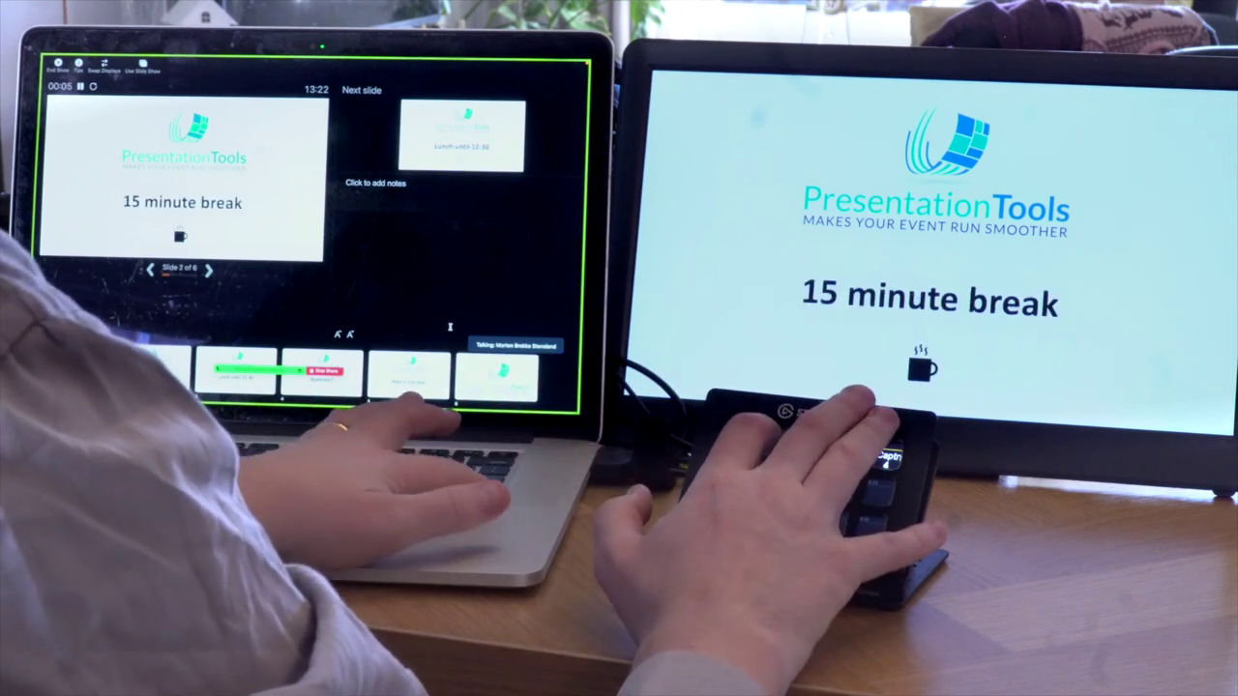
key(Right)
key(Right)
key(Right)
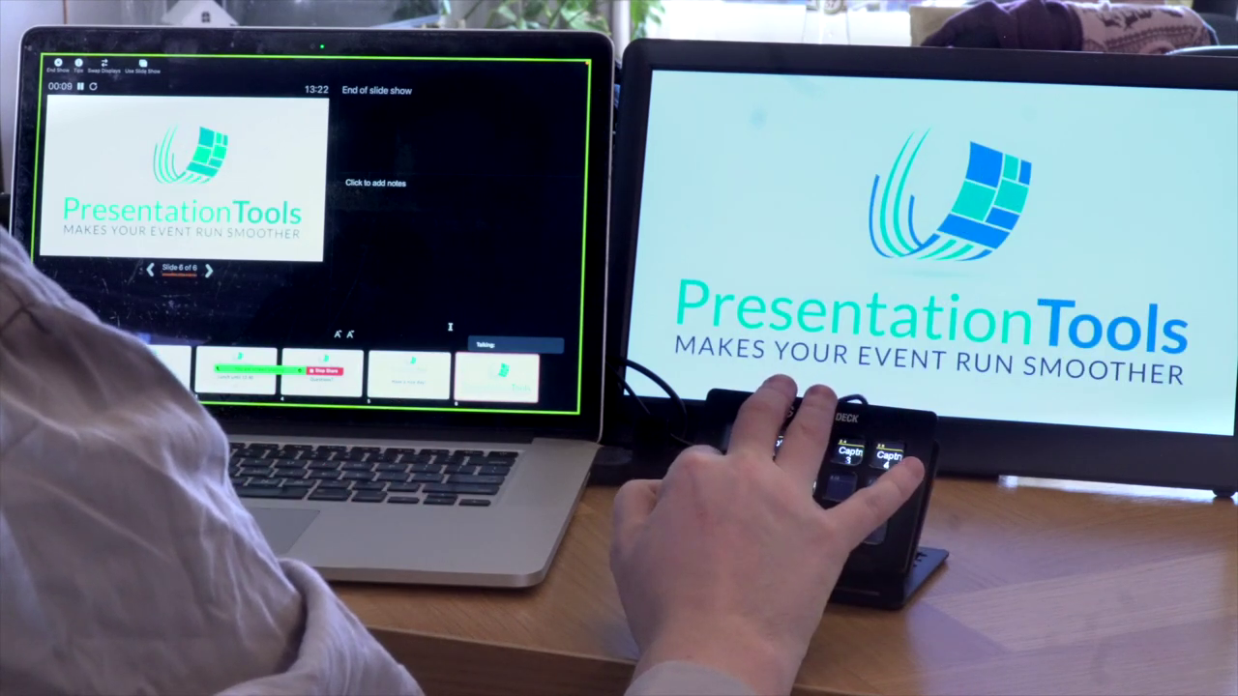
key(Escape)
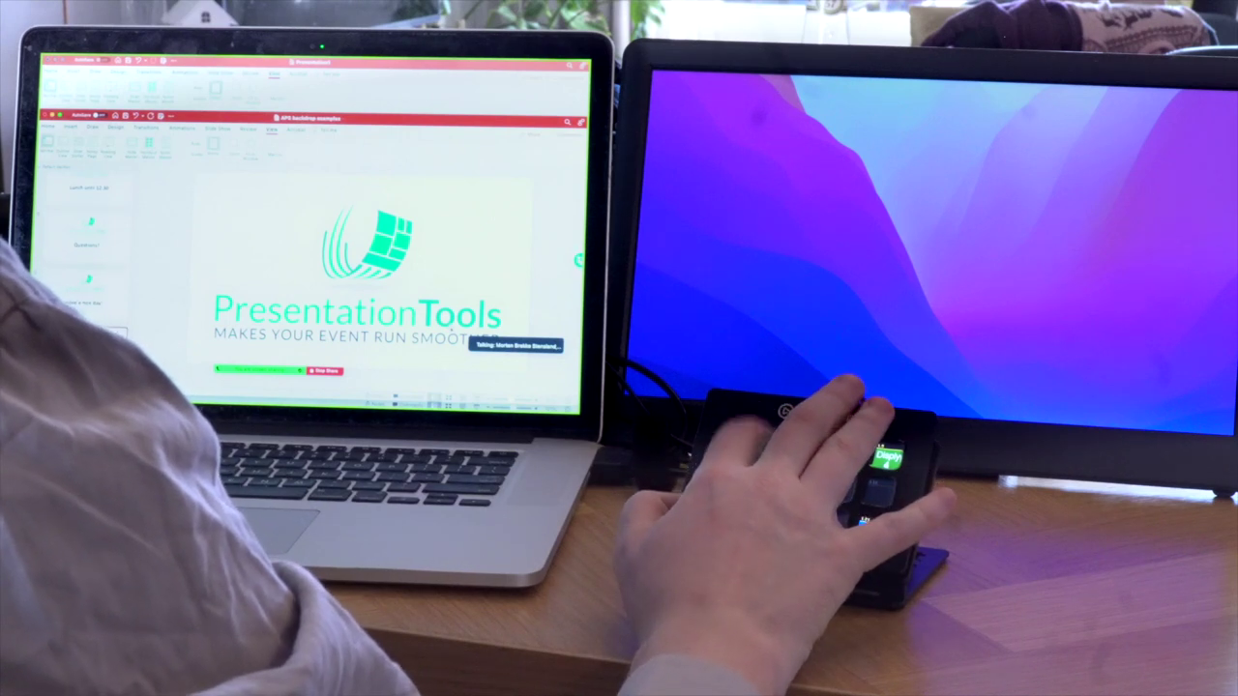
- Show captured stills such as Have a nice day! on the second display and exit the images
key(super+shift+Return)
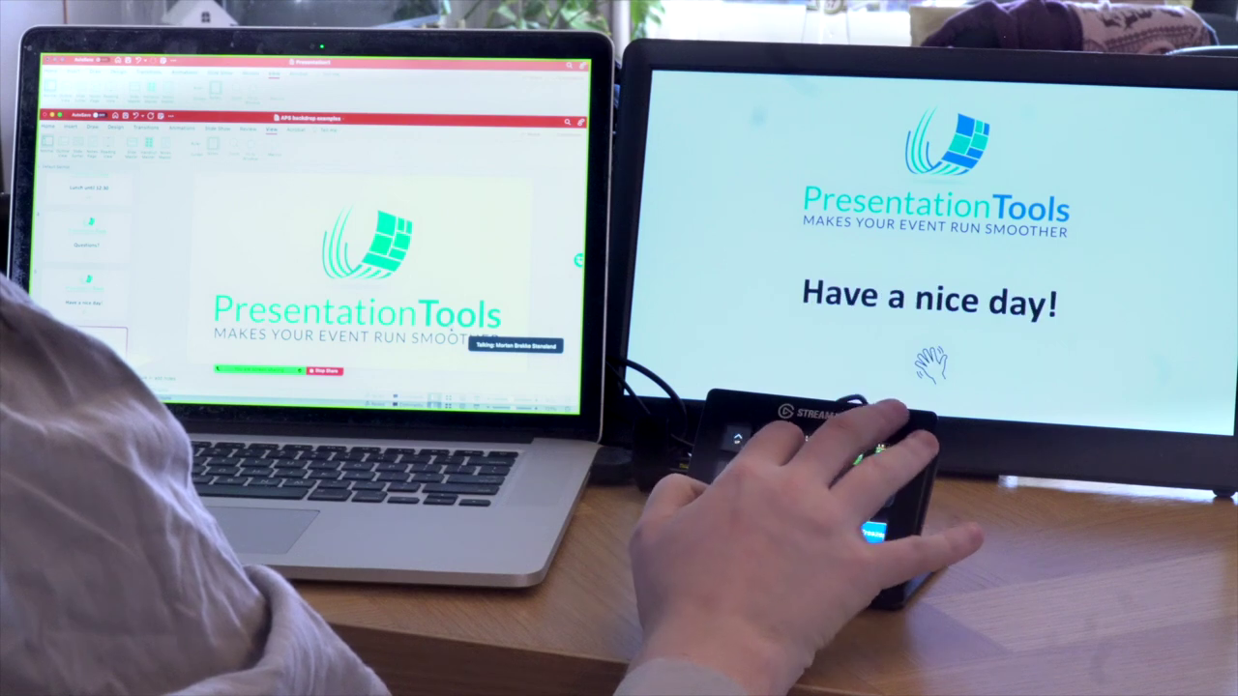
key(Right)
key(Escape)
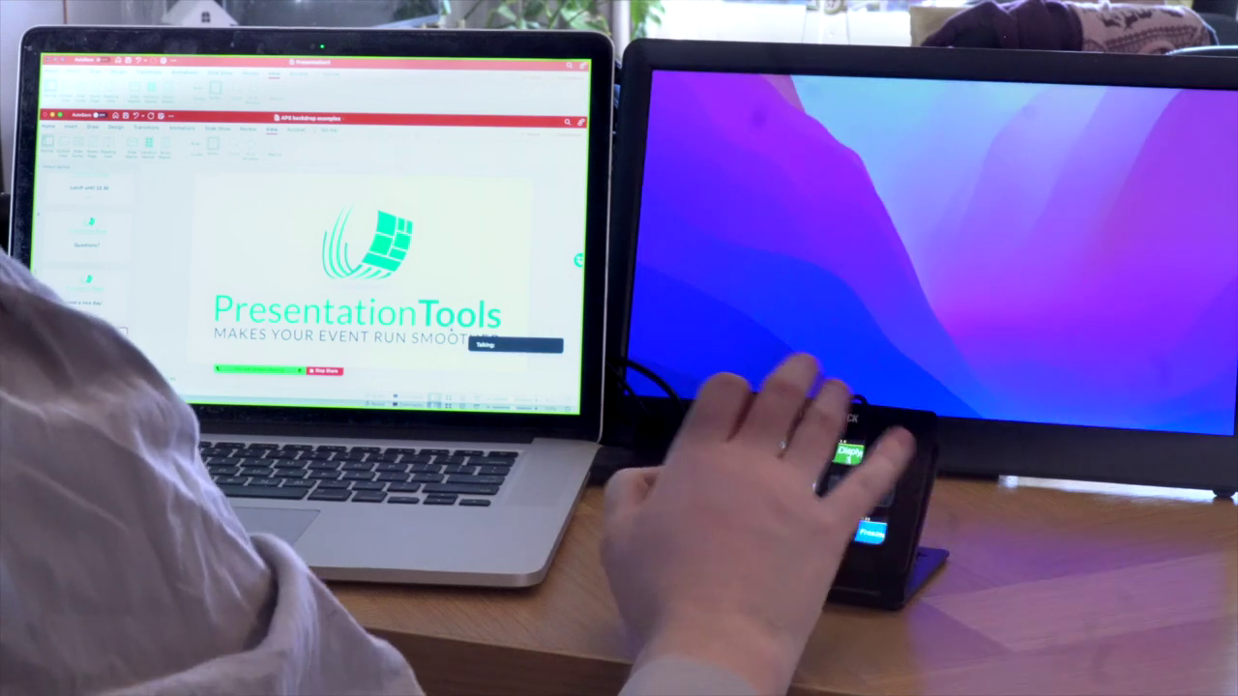
- Start the Presentation1 slide show from its Pantone Colour of the Year 2022 title slide
click(290, 72)
click(74, 134)
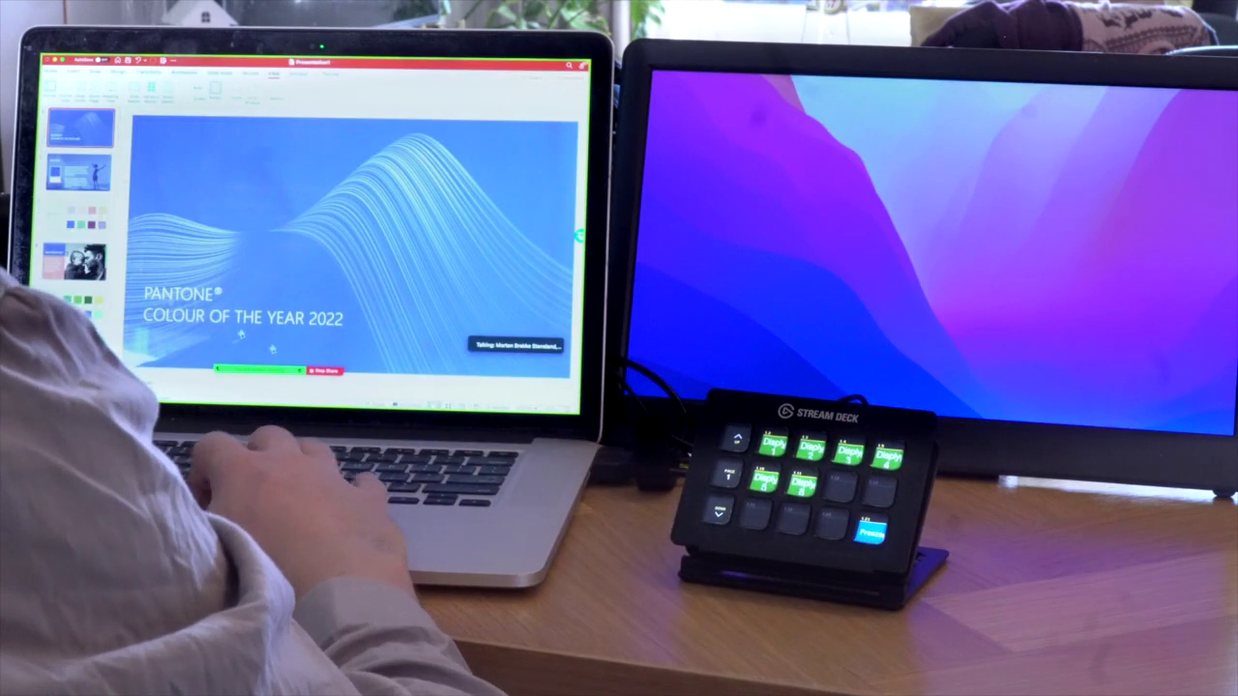
key(super+shift+Return)
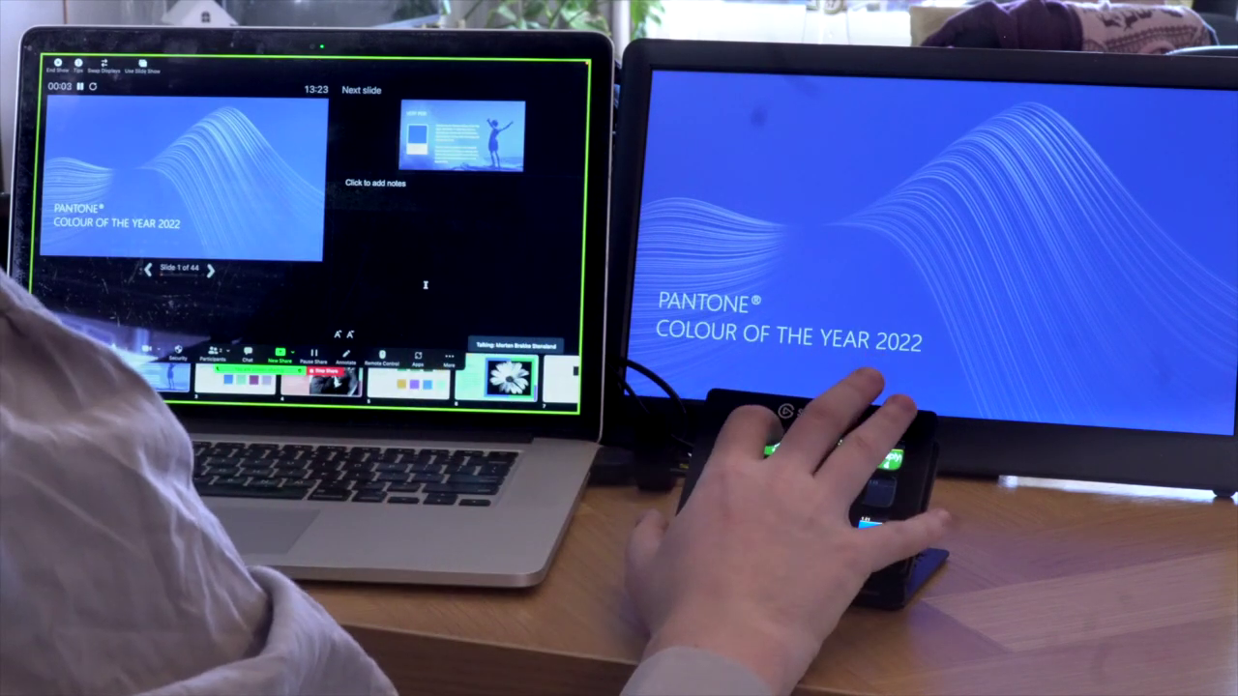
- Show the We start 09:00 still on the second display and share that desktop in the Zoom meeting
key(F1)
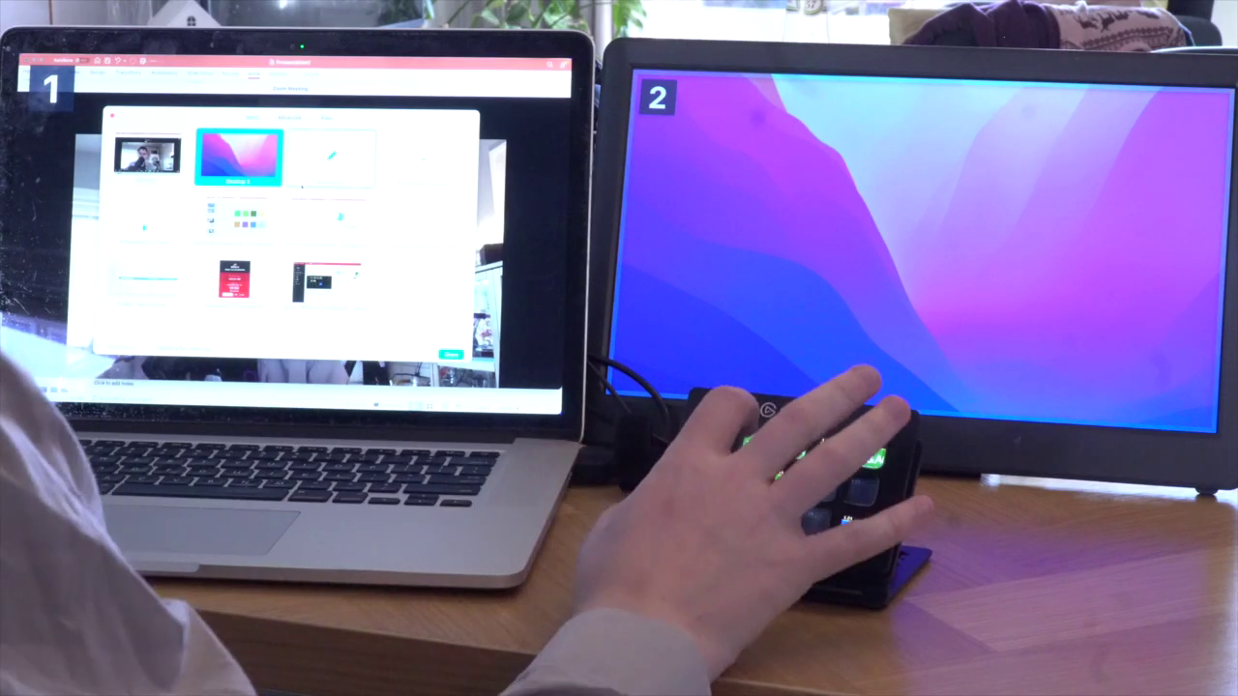
key(F13)
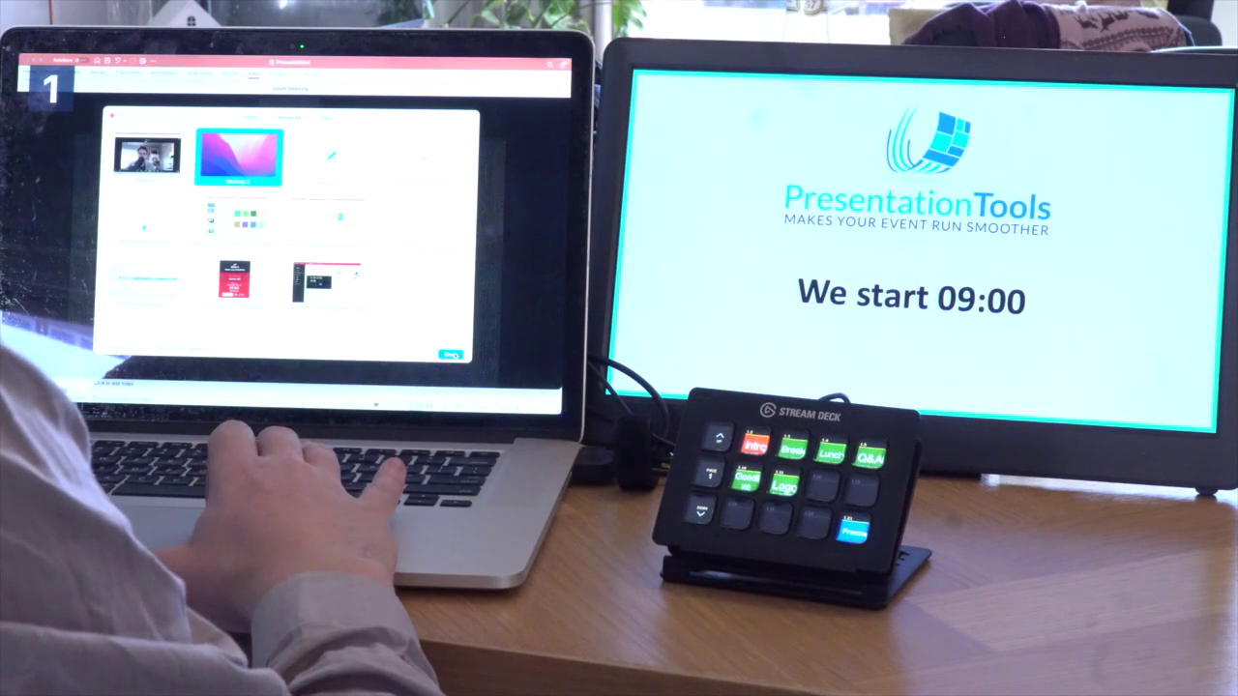
click(452, 354)
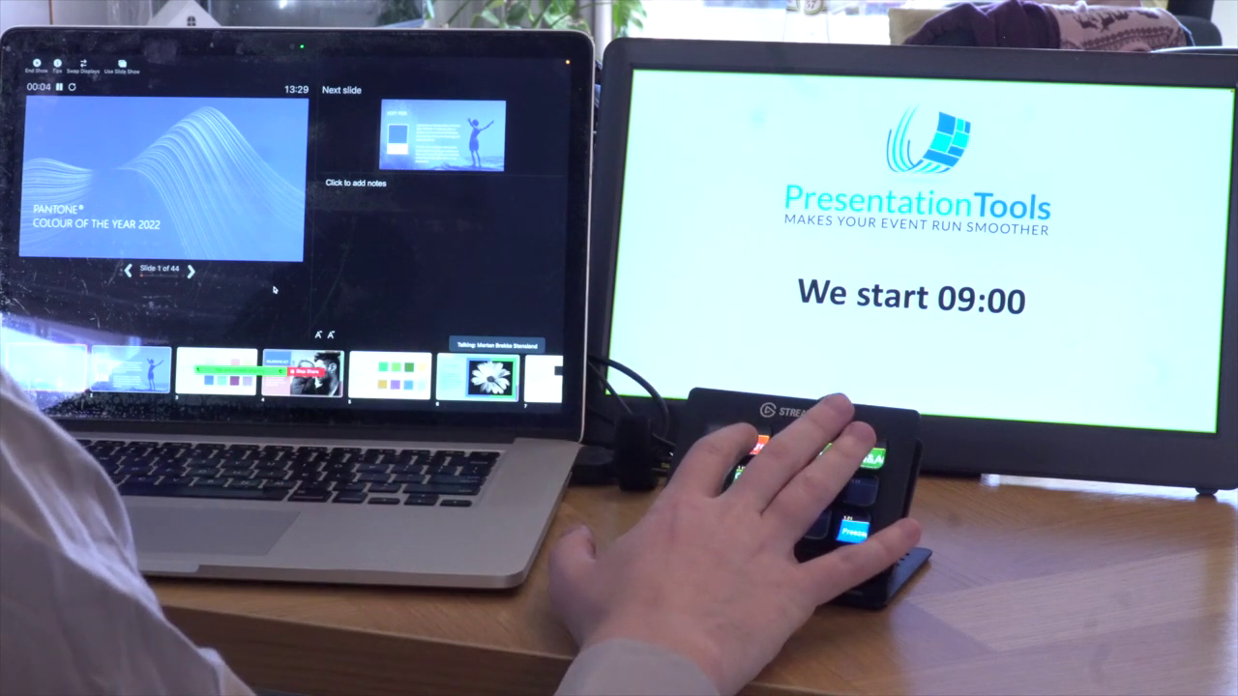
- Return the second display from the still to the running Pantone slide show and advance to slide 4, Balancing Act
key(Escape)
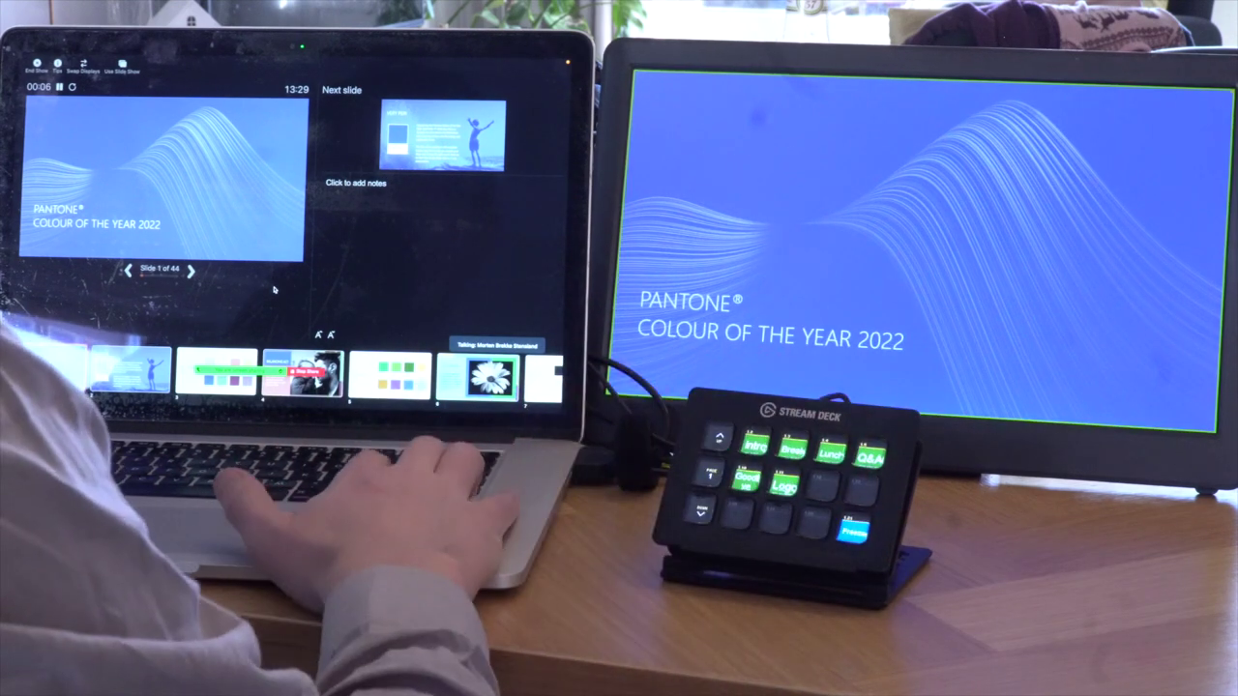
key(Right)
key(Right)
key(Right)
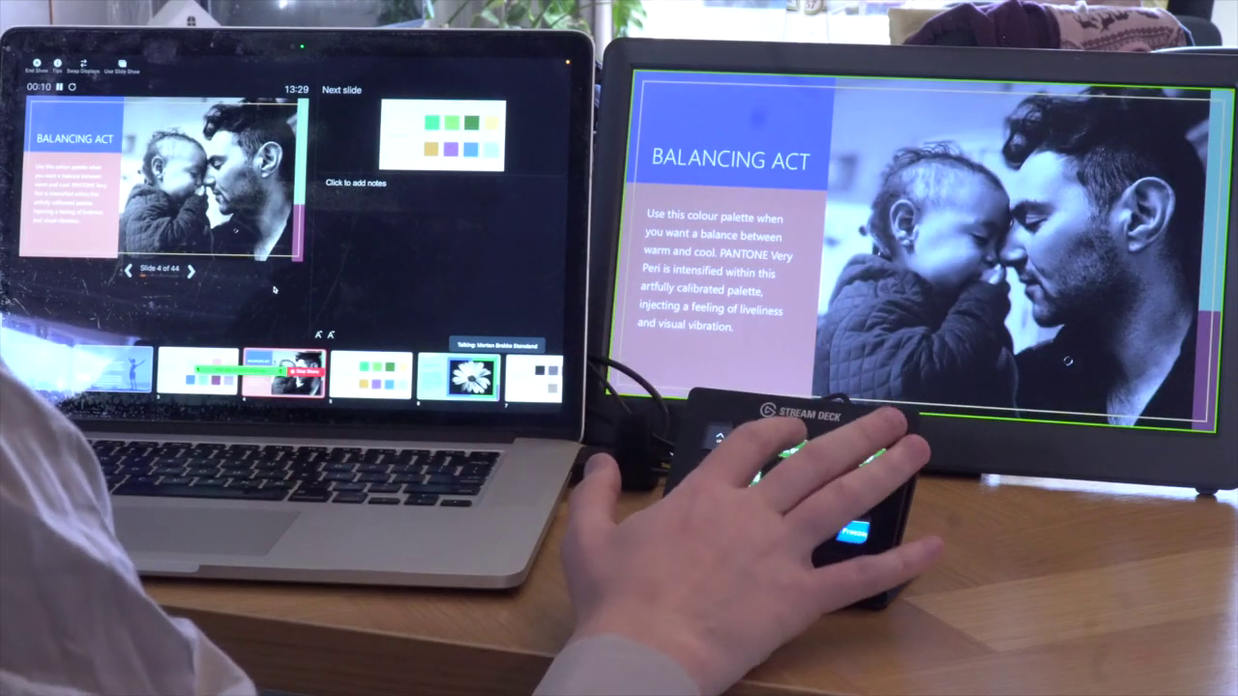
- Show the 15 minute break still, return to the slide show, and advance to slide 7, The Star of the Show
key(b)
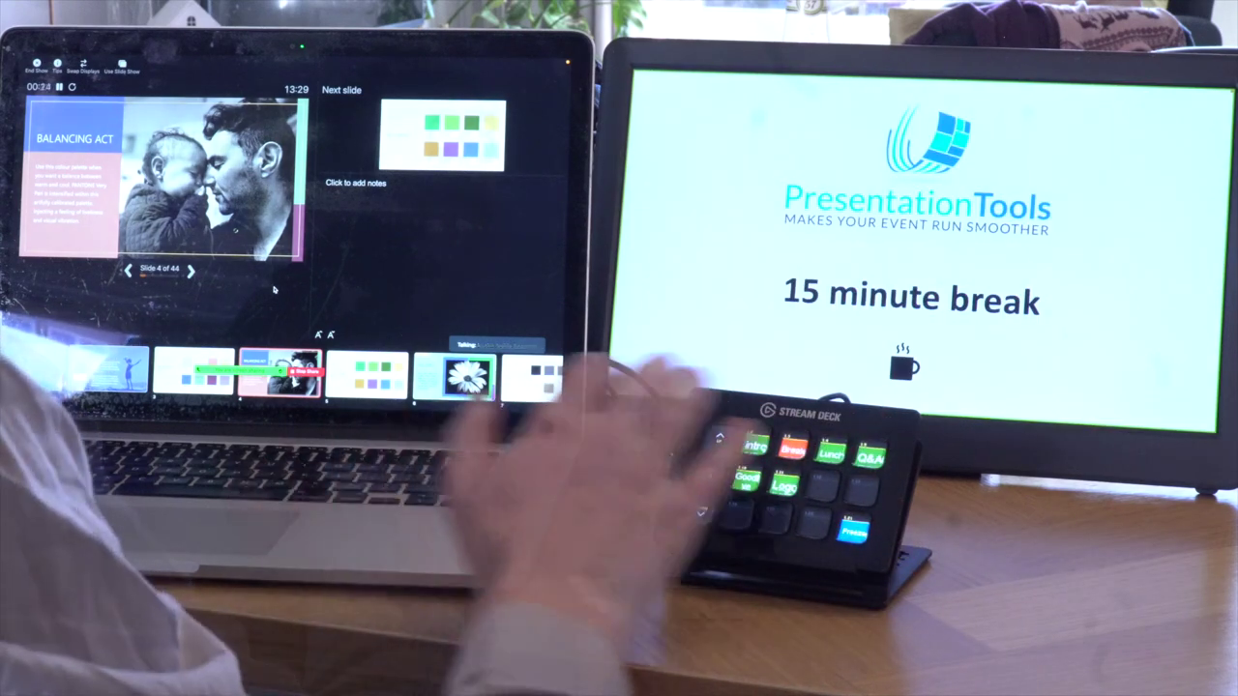
key(b)
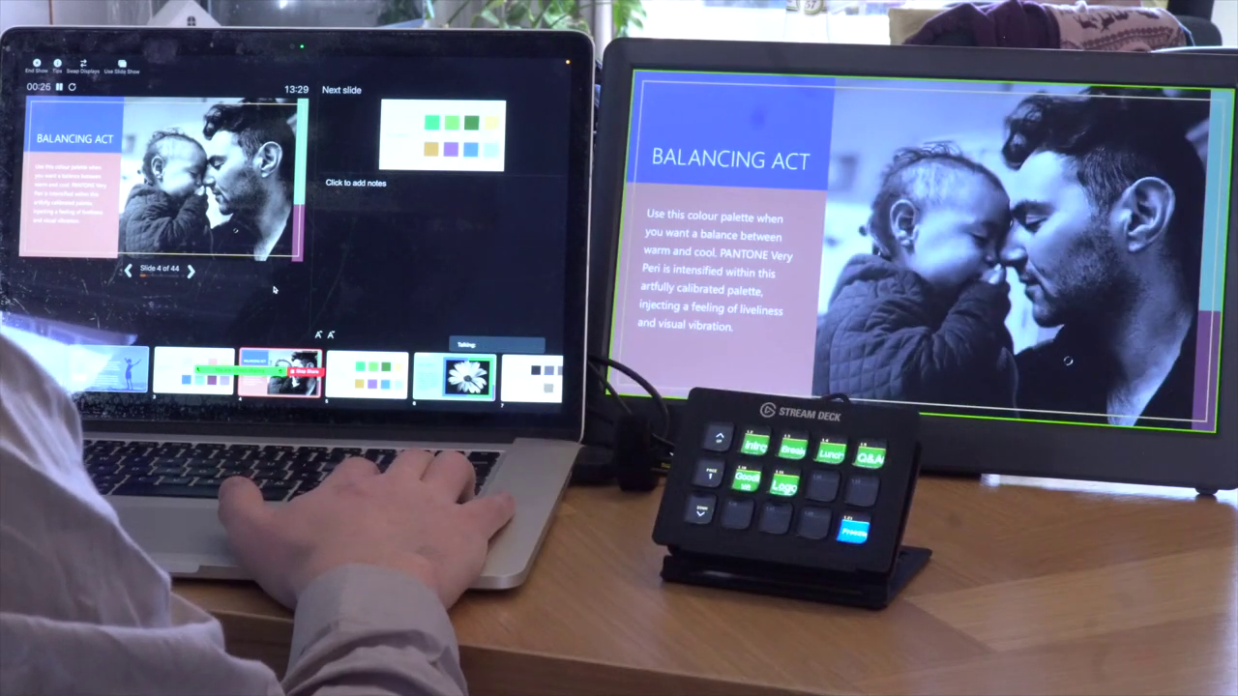
key(Right)
key(Right)
key(Right)
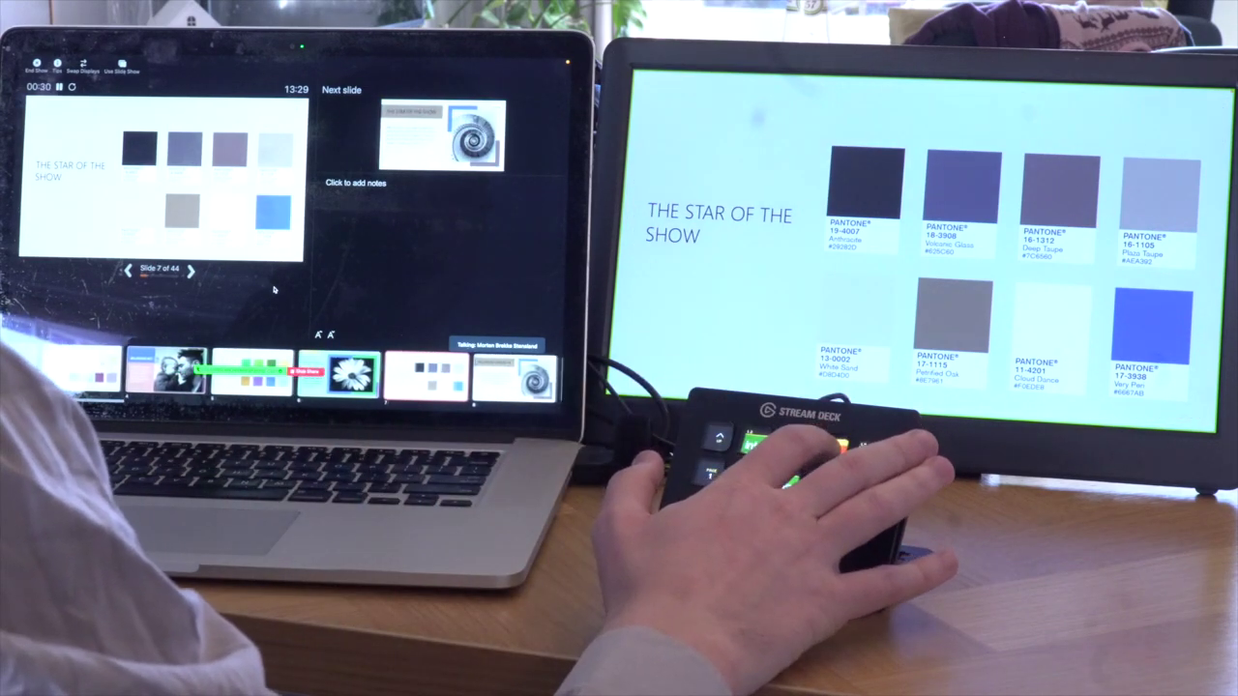
- Freeze the Amusements palette slide on the second display and end the slide show behind it
key(b)
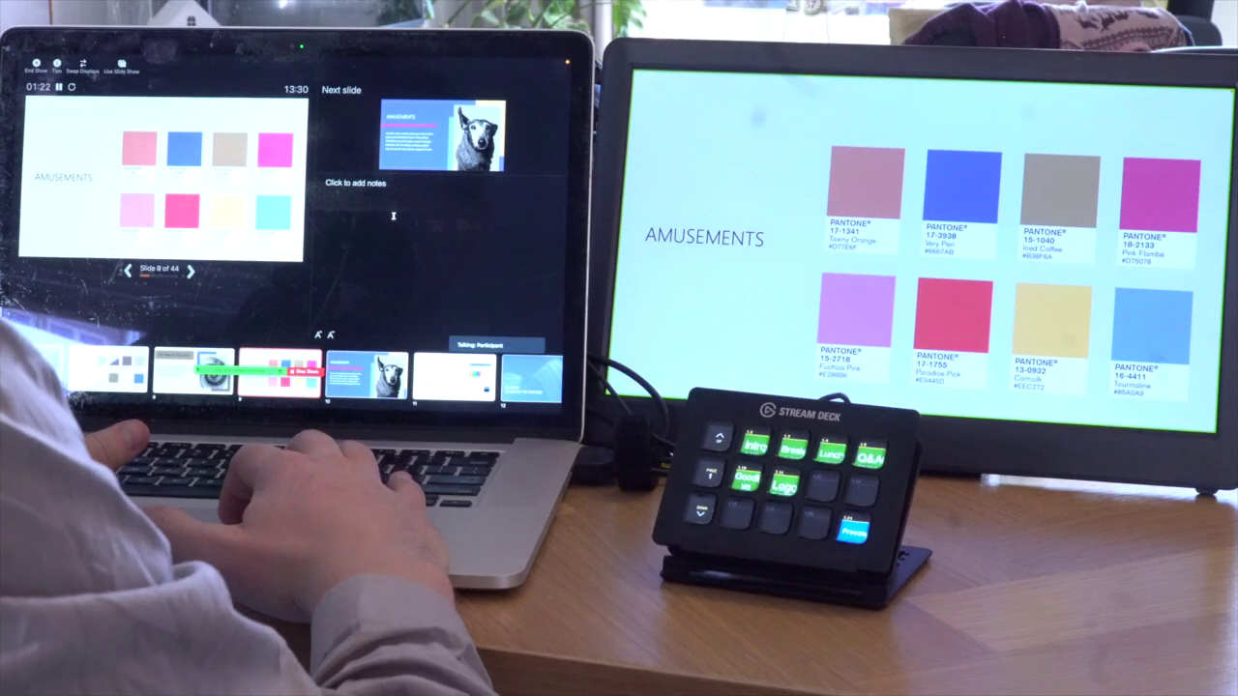
key(Escape)
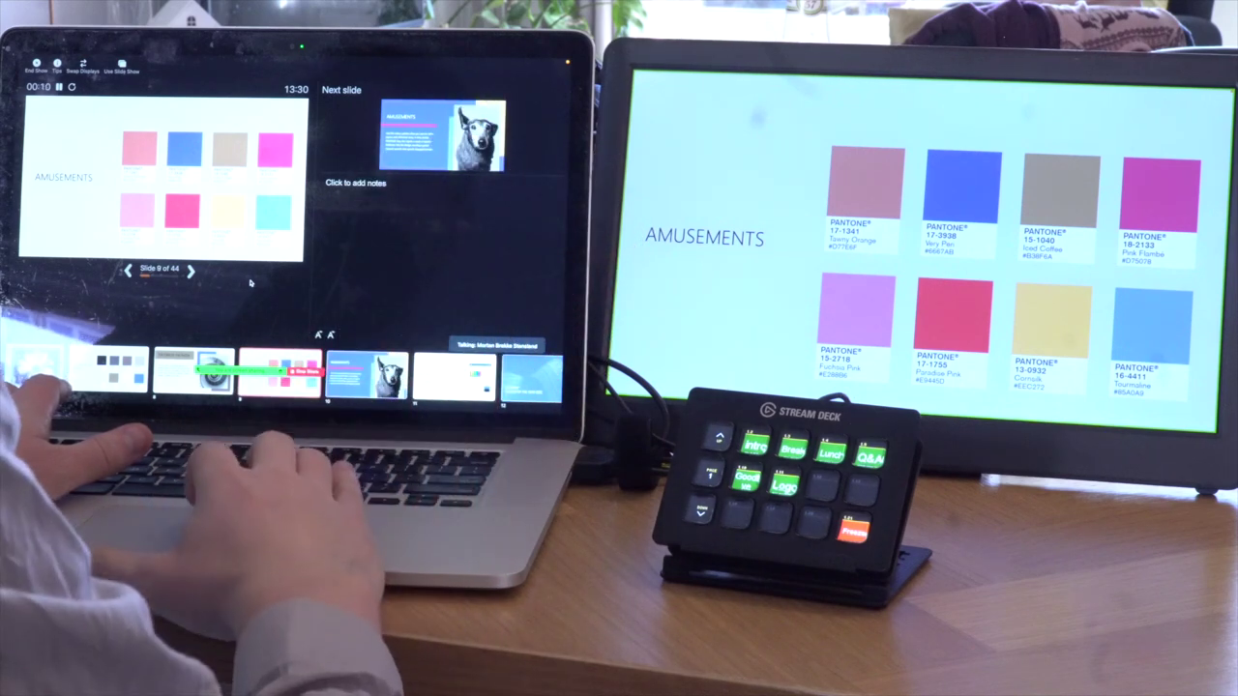
key(Escape)
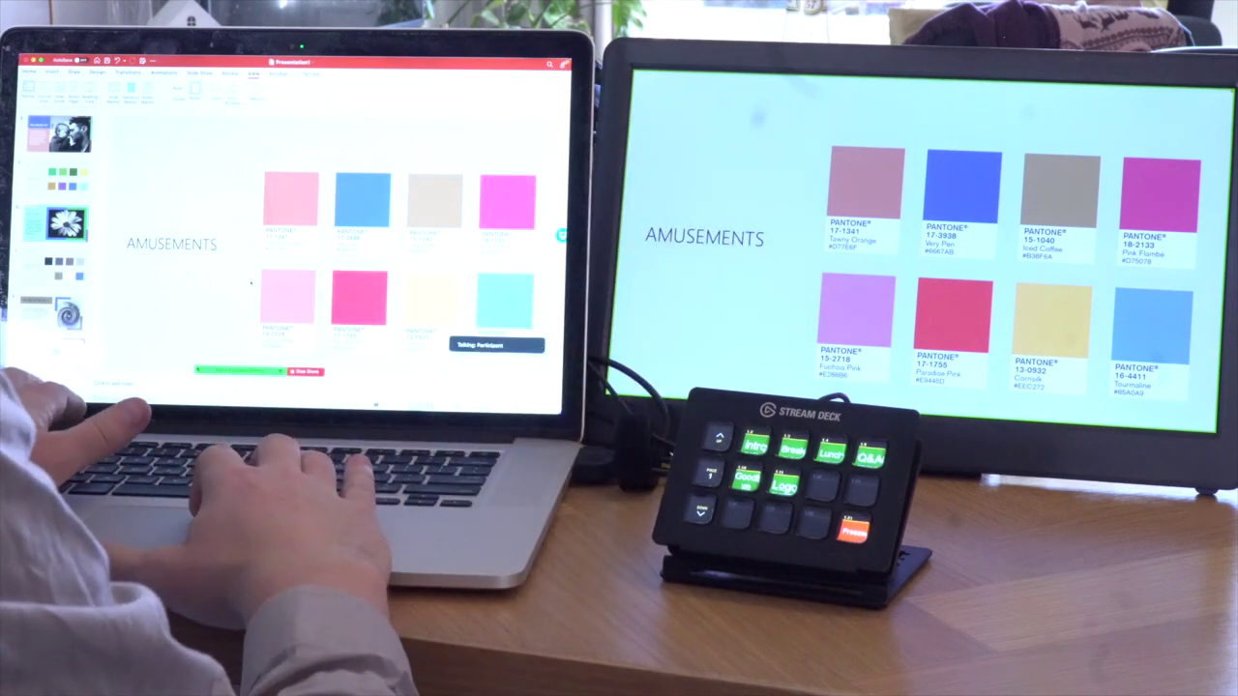
- Add "and sould" to the end of the body text on the Amusements slide with the dog photo
scroll(58, 242, down, 3)
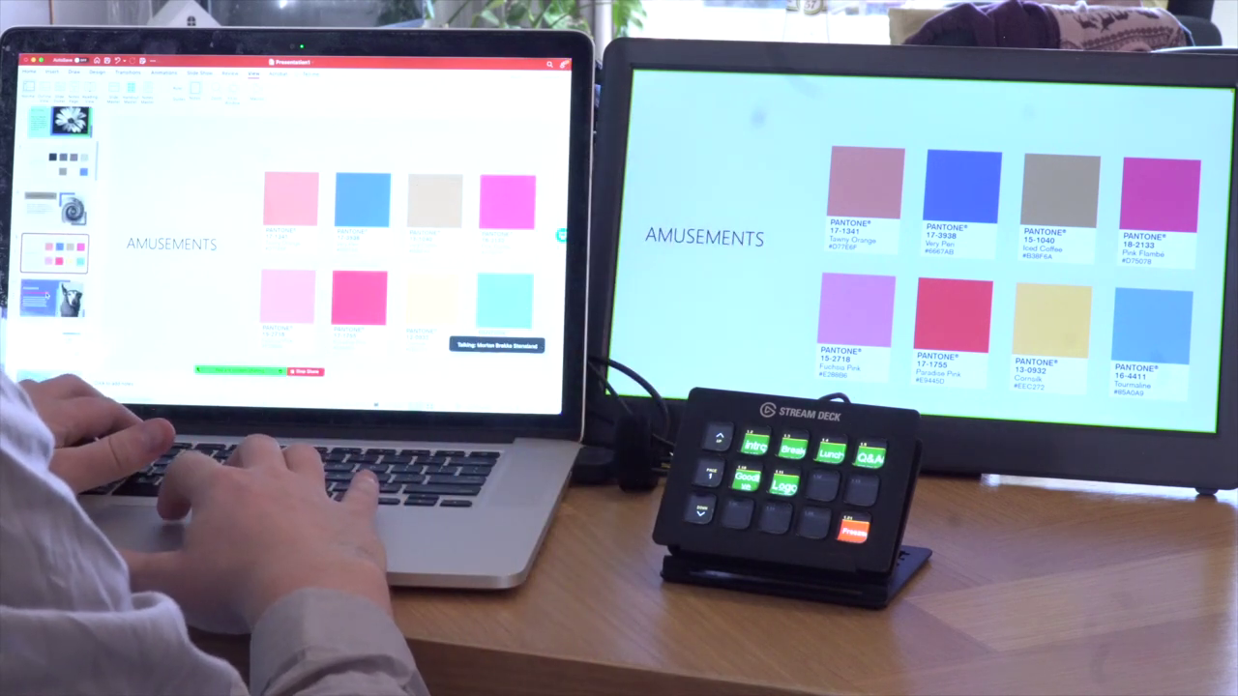
click(45, 295)
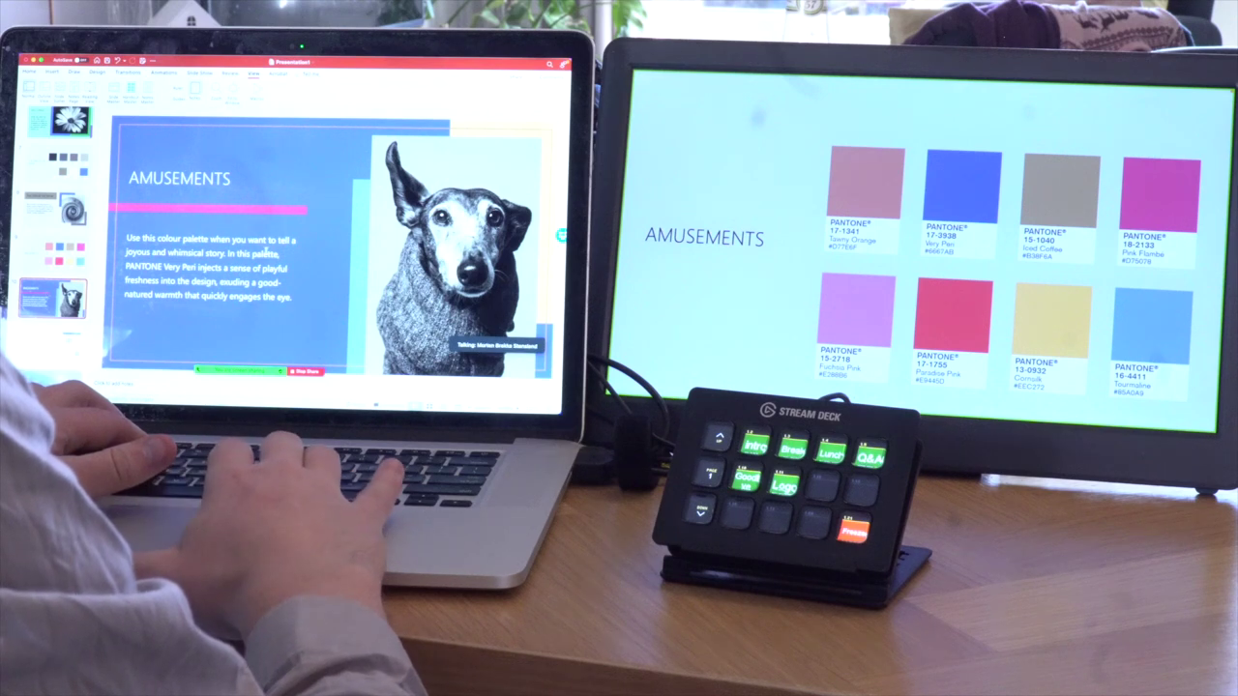
text(and sould)
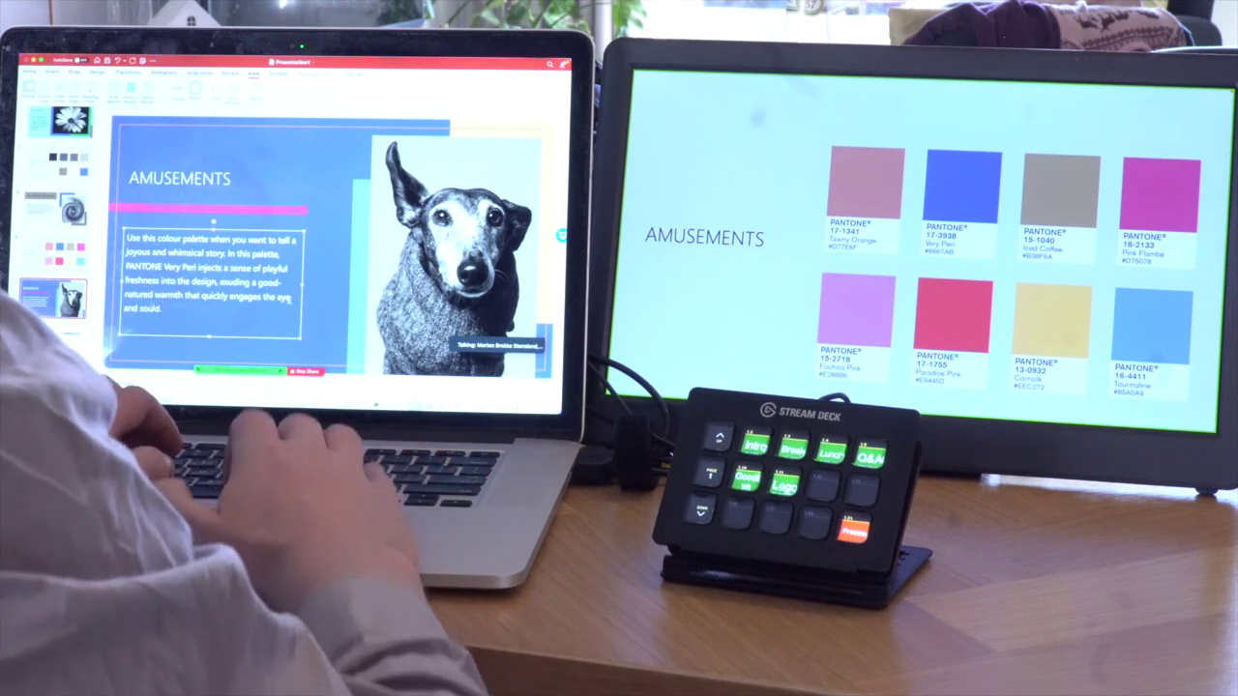
key(Escape)
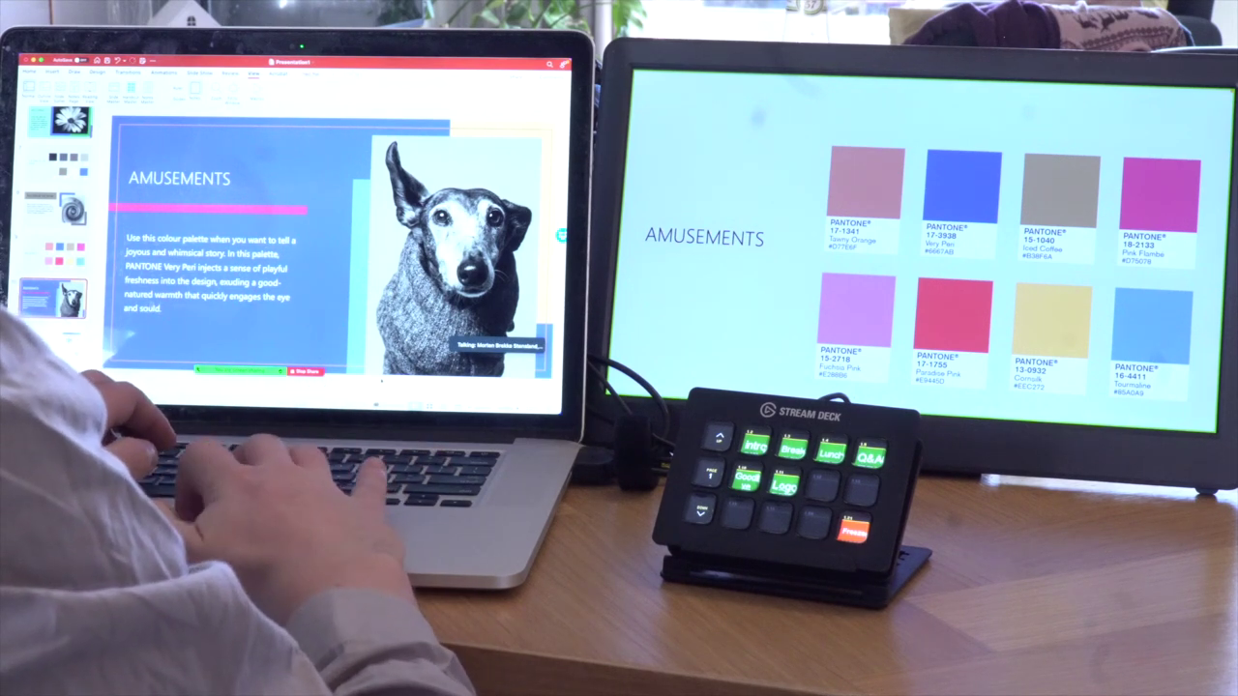
- Restart the slide show from slide 10, go back to slide 9, release the freeze, and advance to slide 10
key(shift+super+Return)
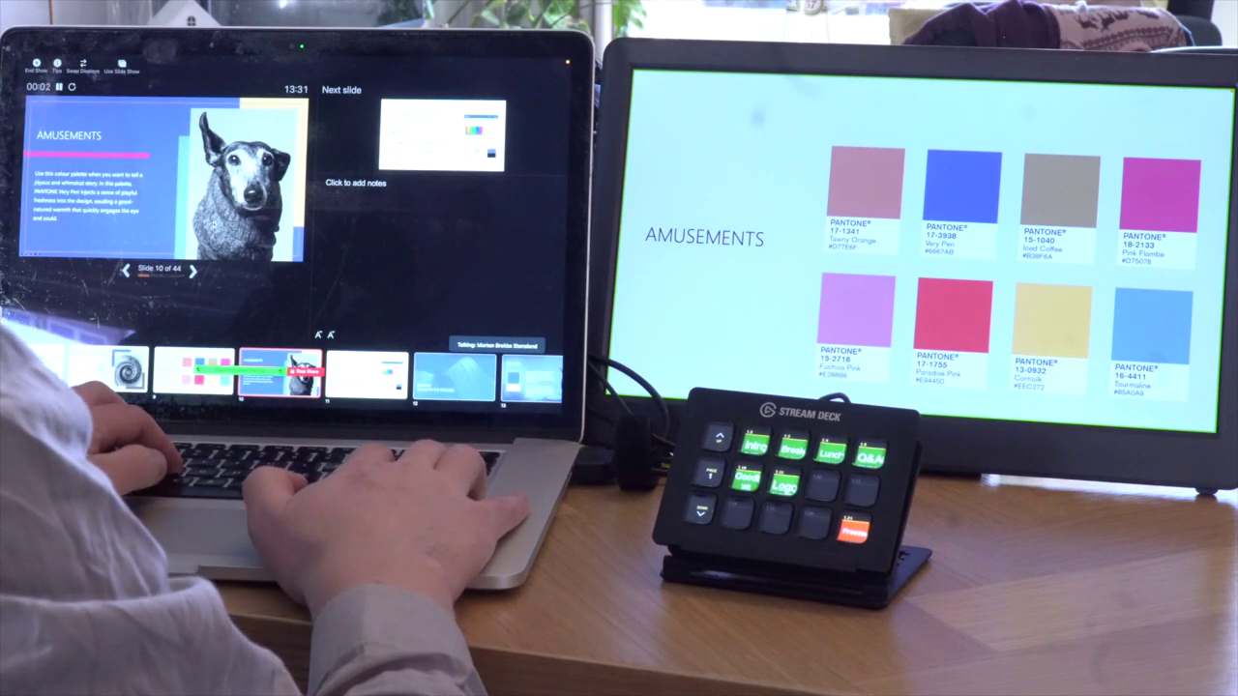
key(Left)
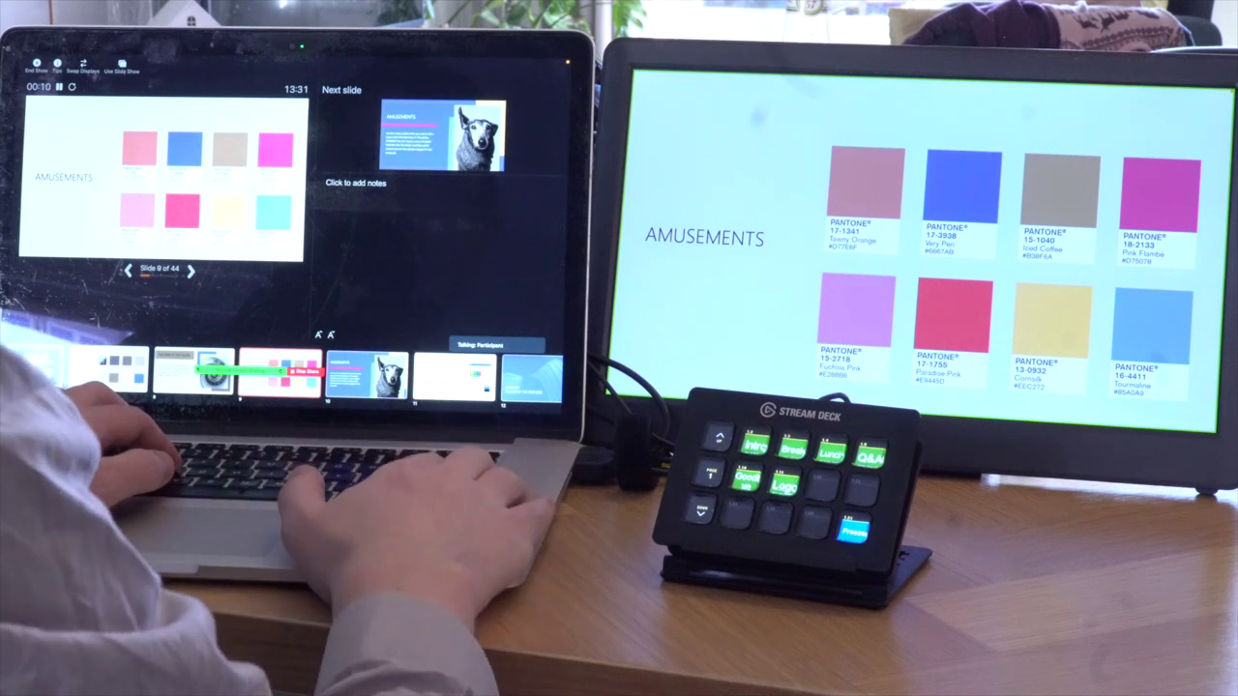
key(Right)
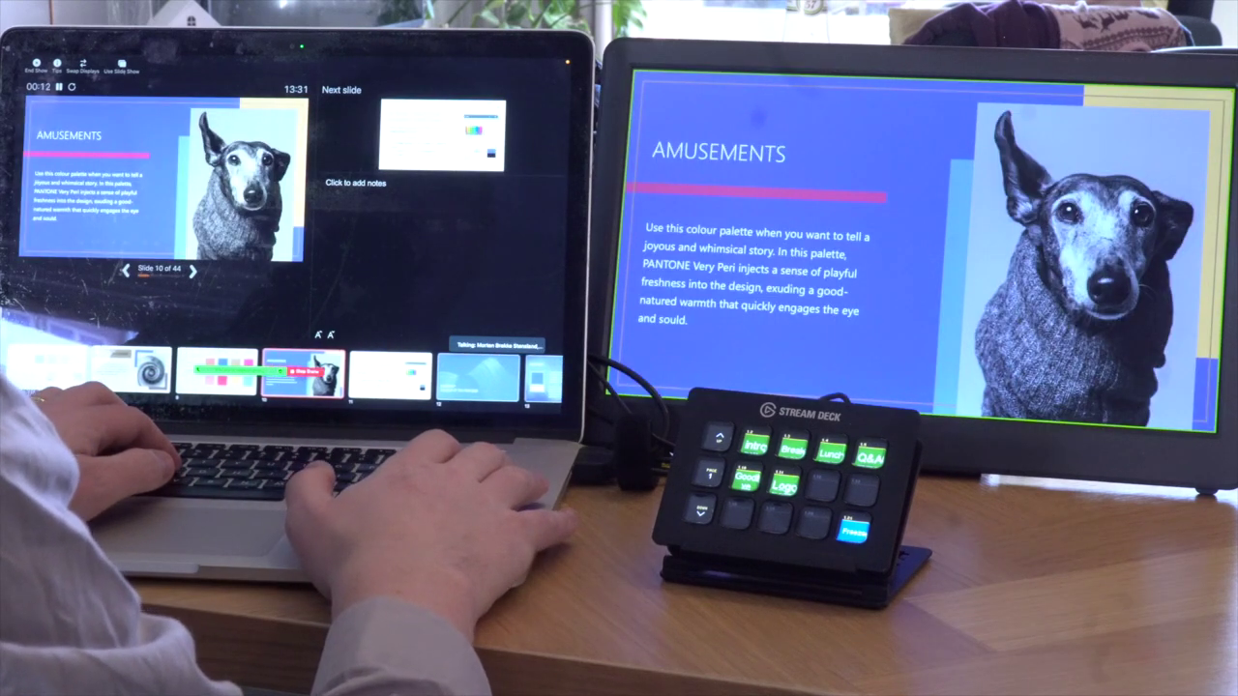